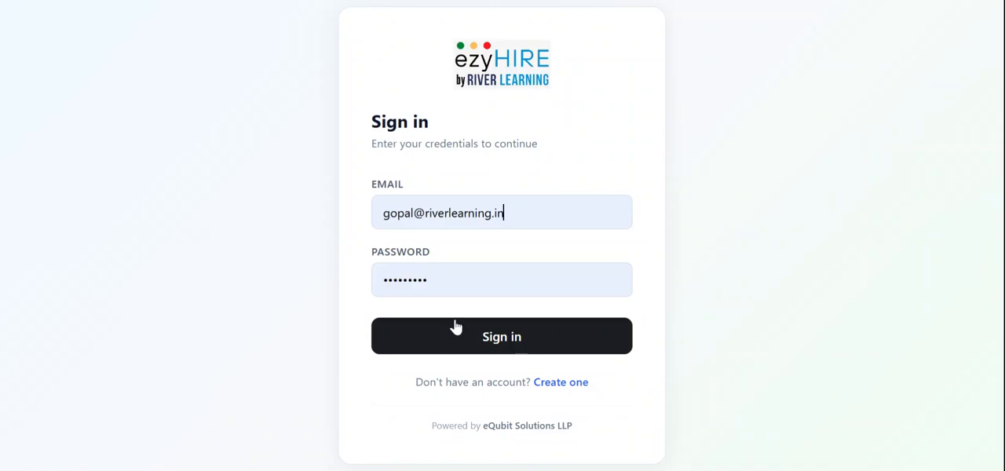
# Sign in with the prefilled credentials and start creating a new position.
pyautogui.click(497, 350)
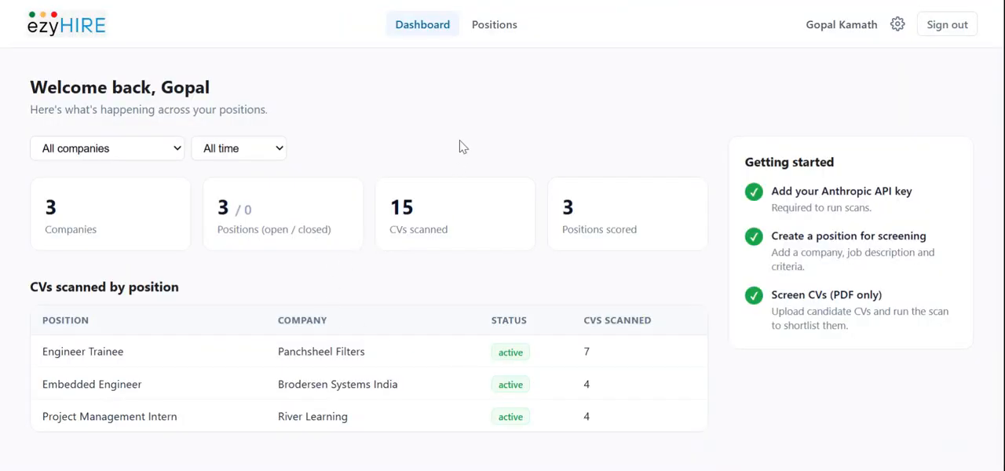
pyautogui.click(492, 31)
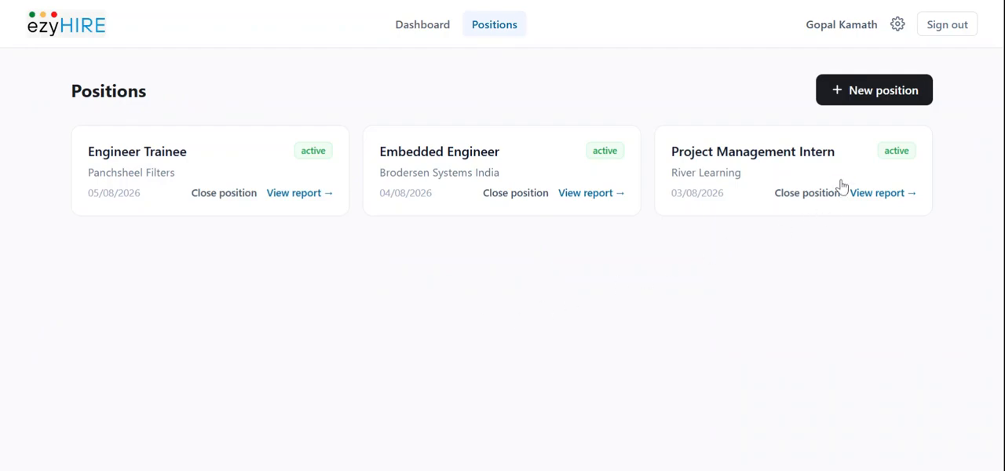
pyautogui.click(872, 99)
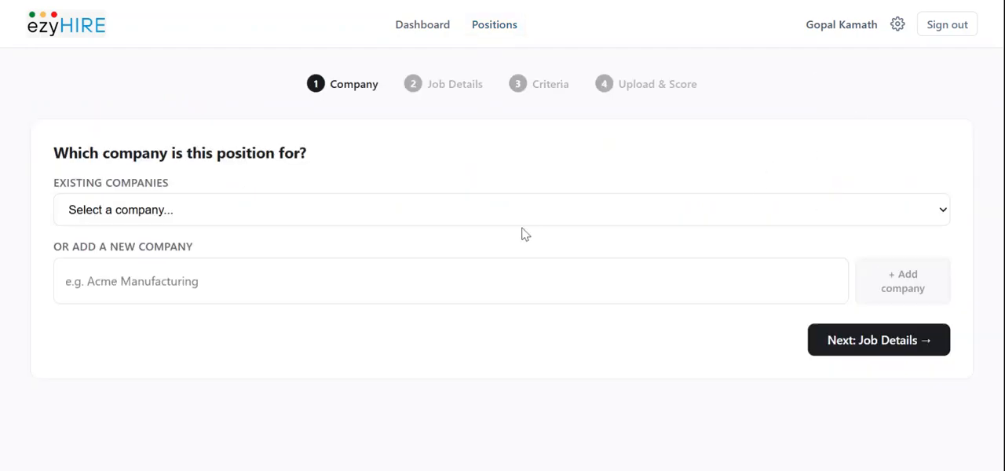
# Assign the position to the existing company River Learning and enter "Project Managerment Intern" as the job title.
pyautogui.click(526, 234)
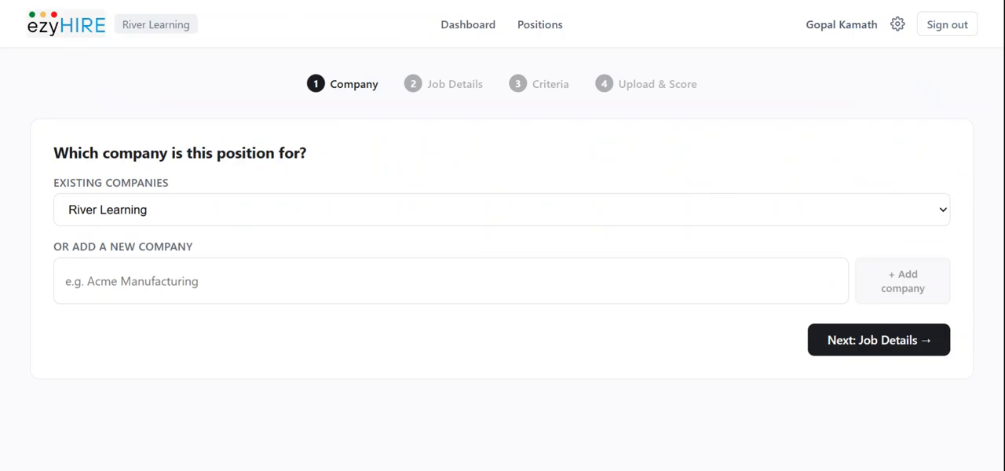
pyautogui.click(870, 341)
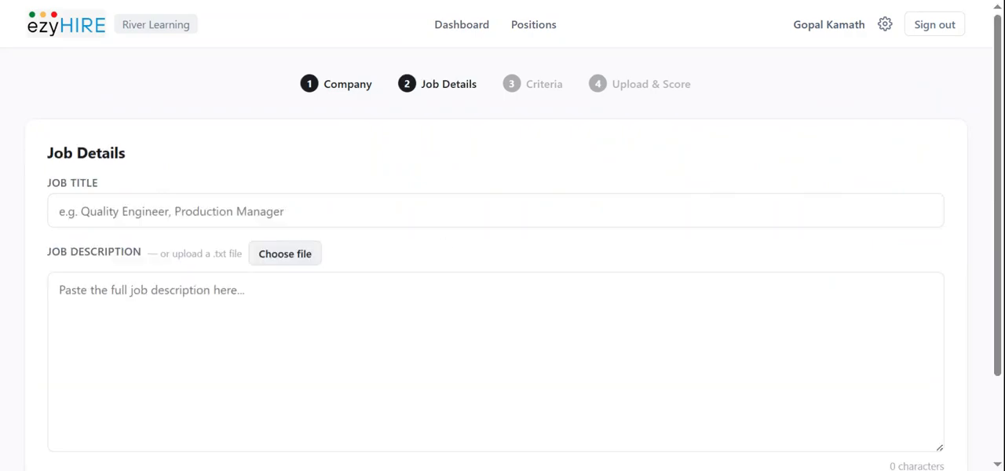
pyautogui.write('Pr')
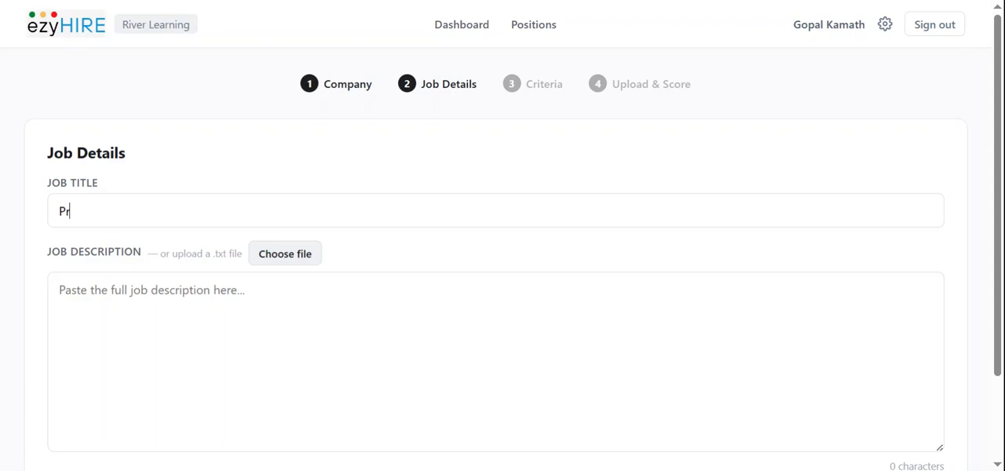
pyautogui.write('oject Managerment ')
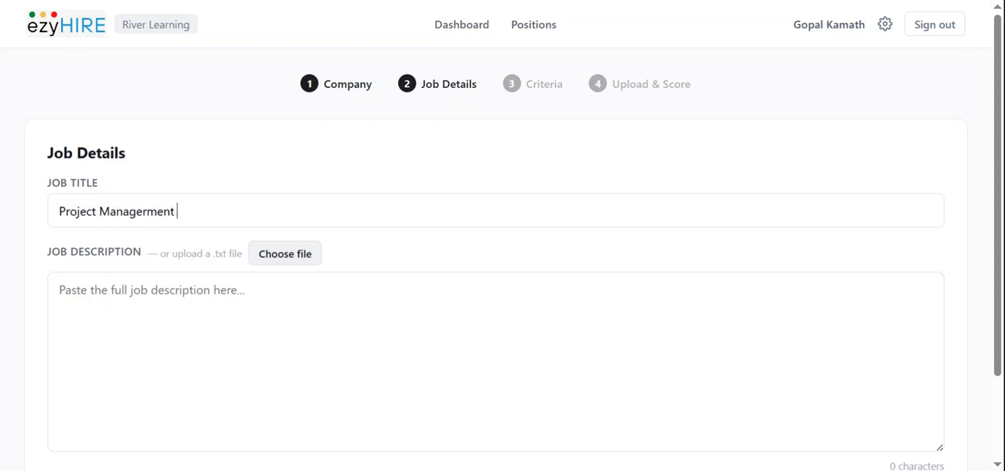
pyautogui.write('Intern')
# Paste the copied role overview, six duties and required skills into the job description.
pyautogui.click(60, 290)
pyautogui.hotkey('ctrl', 'v')
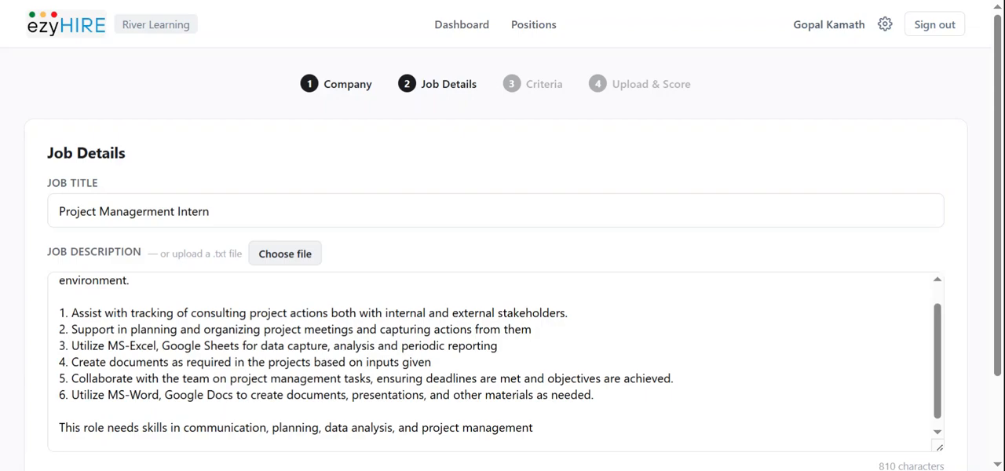
pyautogui.scroll(1, 495, 362)
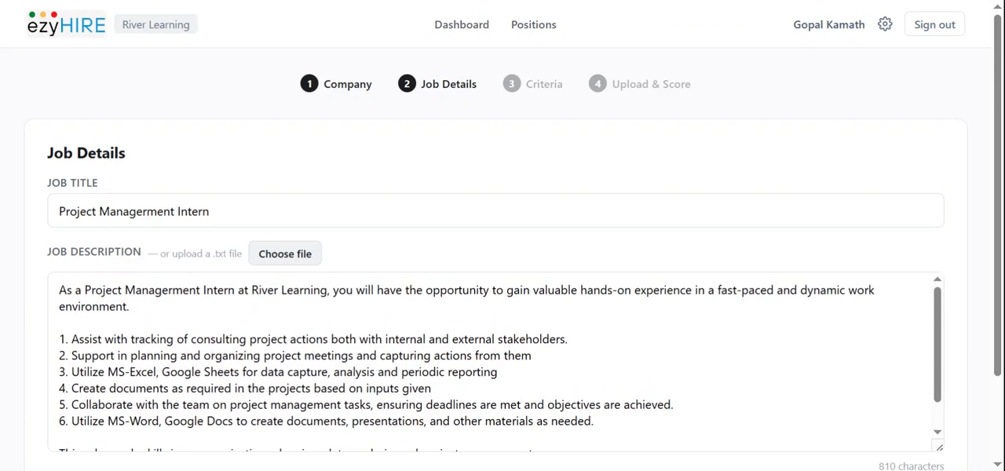
pyautogui.scroll(-2, 895, 255)
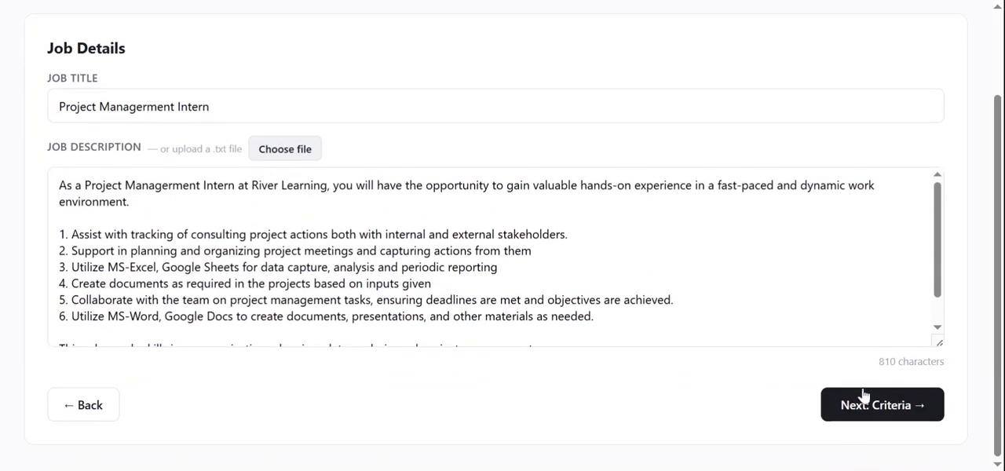
# Append the copied candidate eligibility conditions and other requirements to the job description and proceed to the scoring criteria.
pyautogui.click(834, 346)
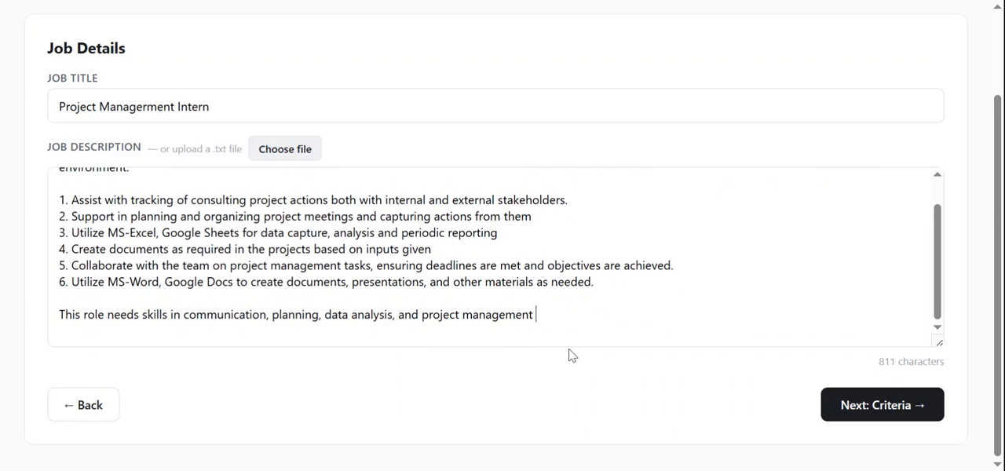
pyautogui.hotkey('ctrl', 'v')
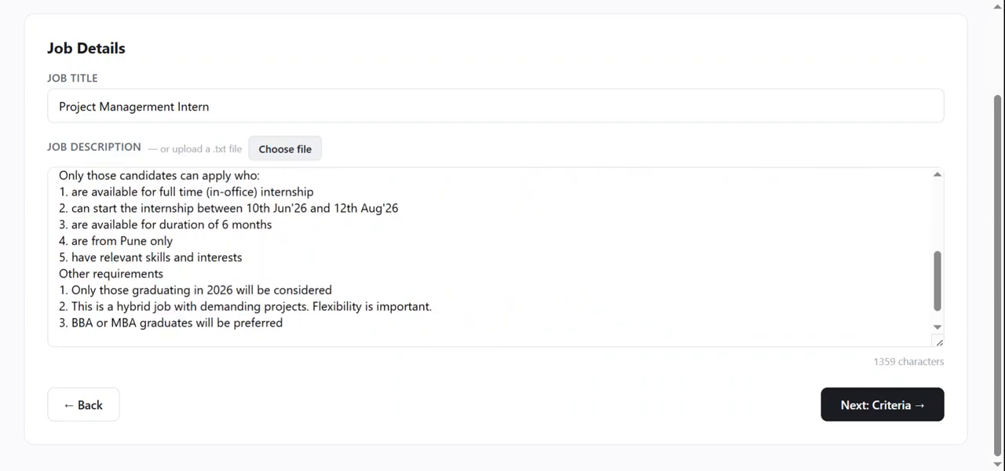
pyautogui.click(873, 406)
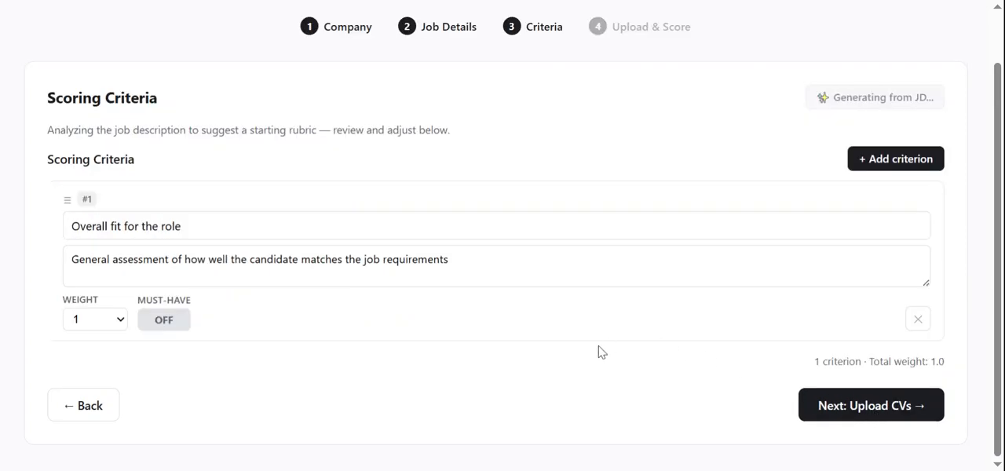
# Review the scoring criteria generated from the job description and the weight choices of the "Graduating in 2026" criterion.
pyautogui.scroll(1, 598, 352)
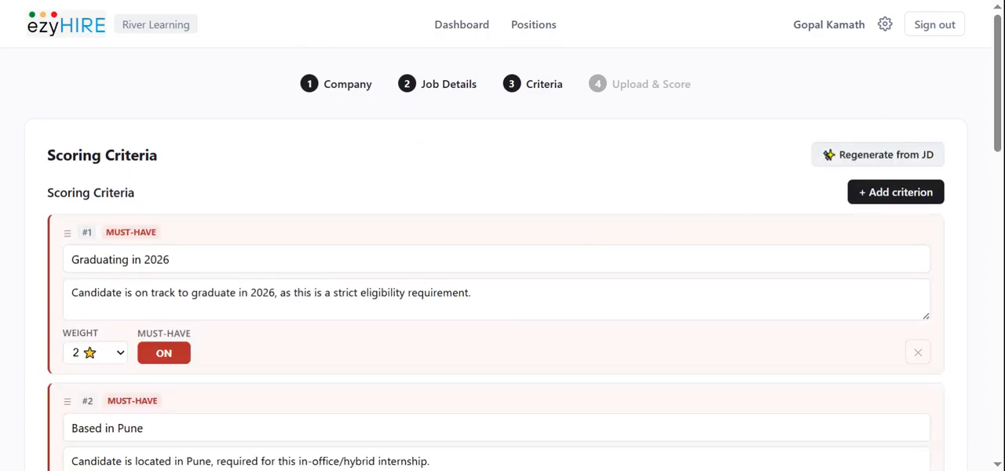
pyautogui.scroll(-2, 599, 207)
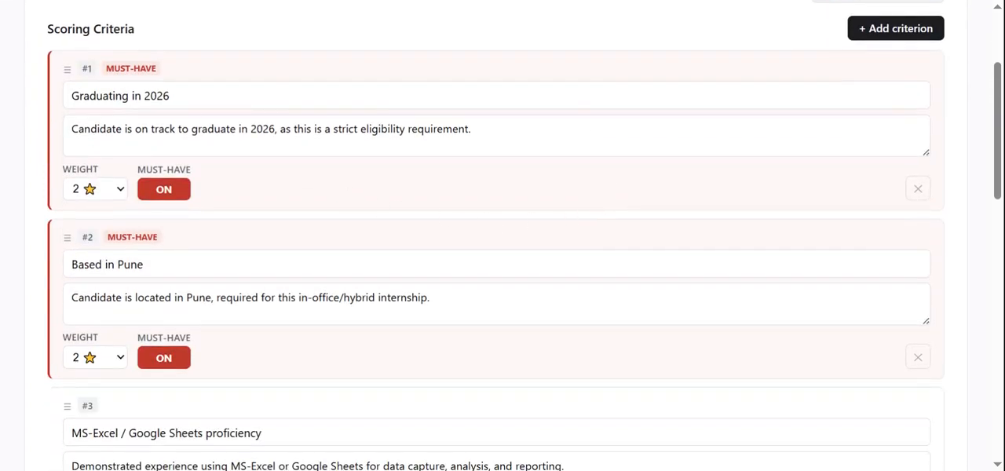
pyautogui.scroll(-1, 199, 186)
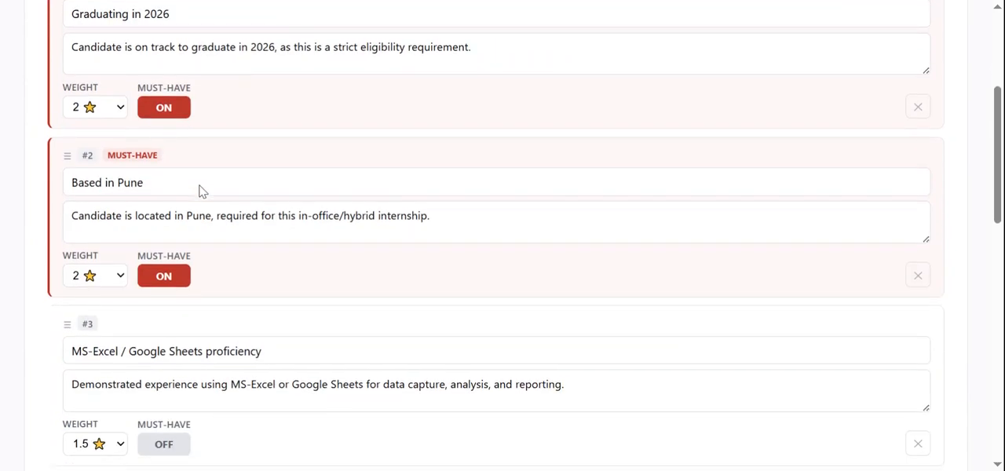
pyautogui.scroll(-1, 212, 196)
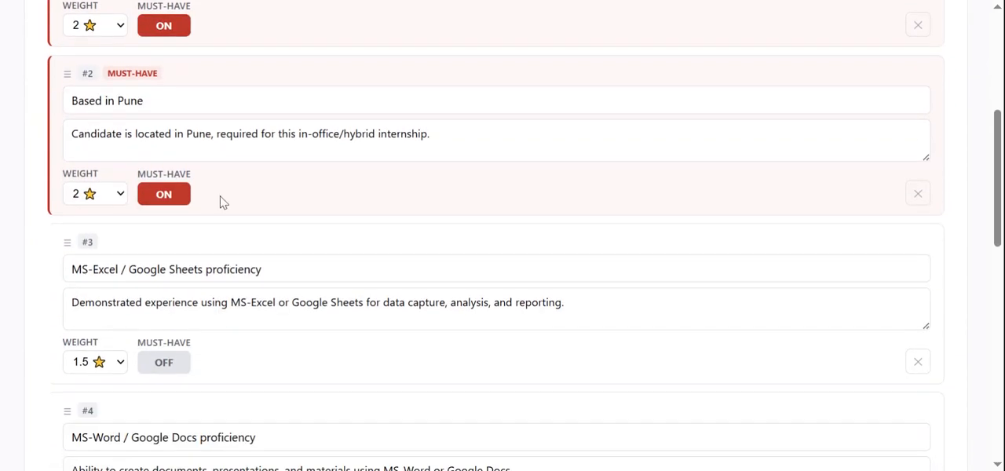
pyautogui.scroll(-2, 220, 201)
pyautogui.scroll(5, 220, 202)
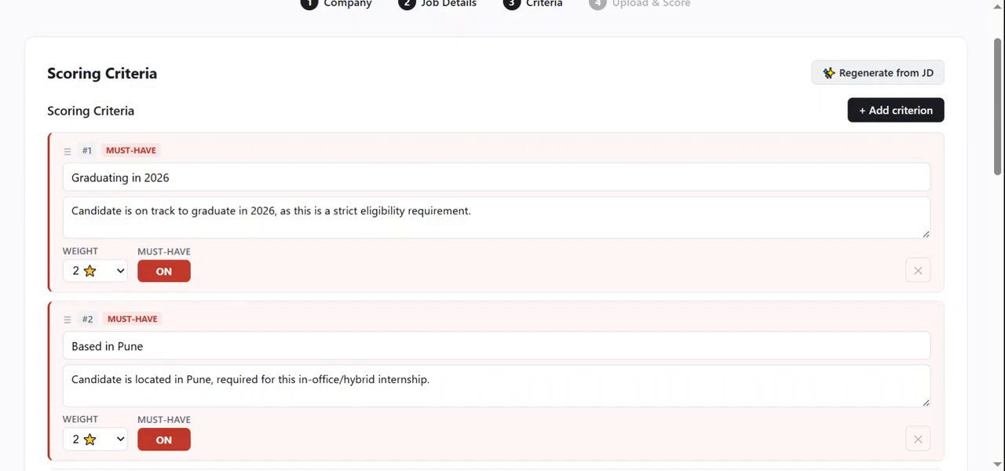
pyautogui.click(95, 271)
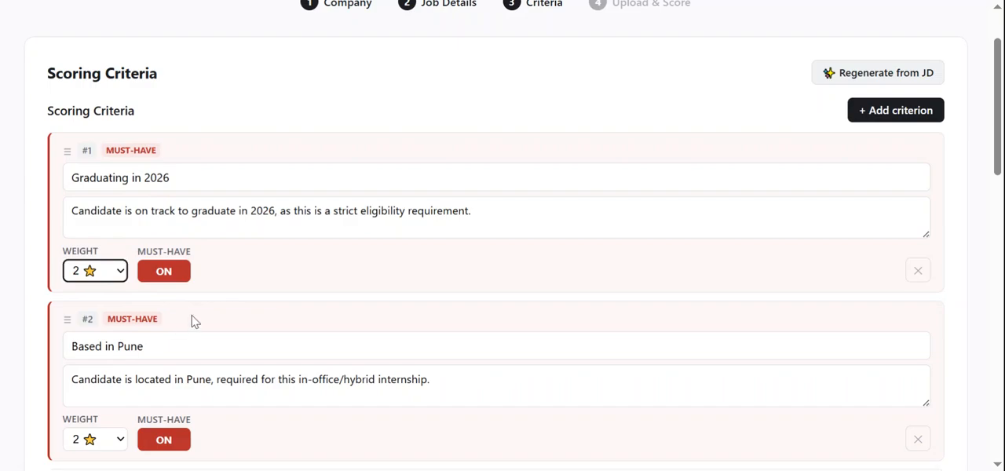
pyautogui.click(112, 276)
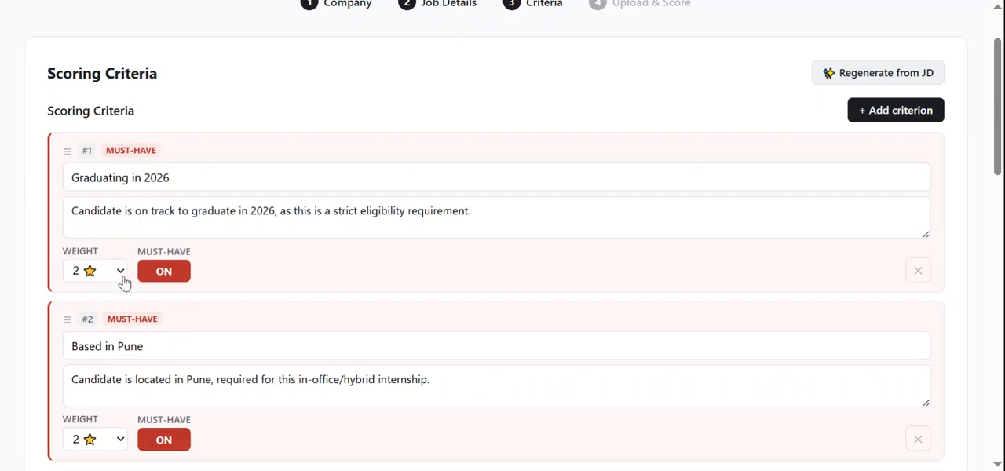
pyautogui.click(123, 281)
# Set the weight of the "Based in Pune" criterion to 3.
pyautogui.scroll(-2, 370, 274)
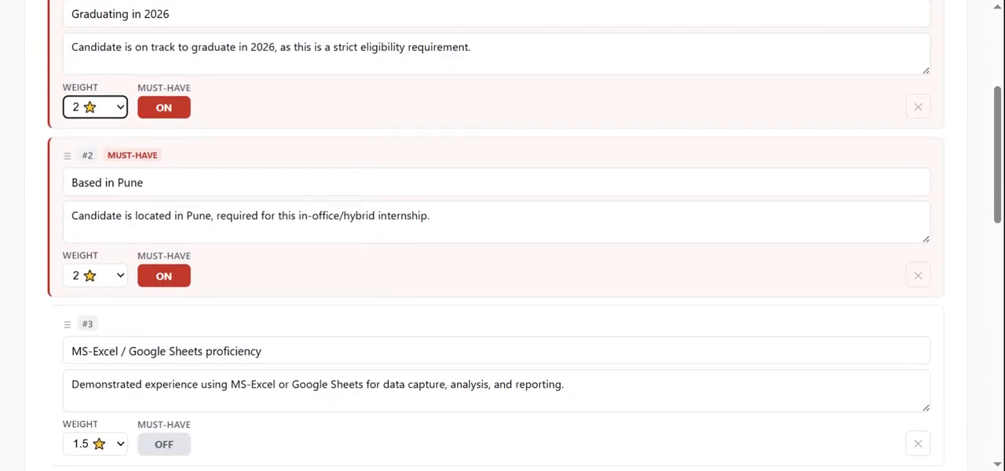
pyautogui.click(122, 276)
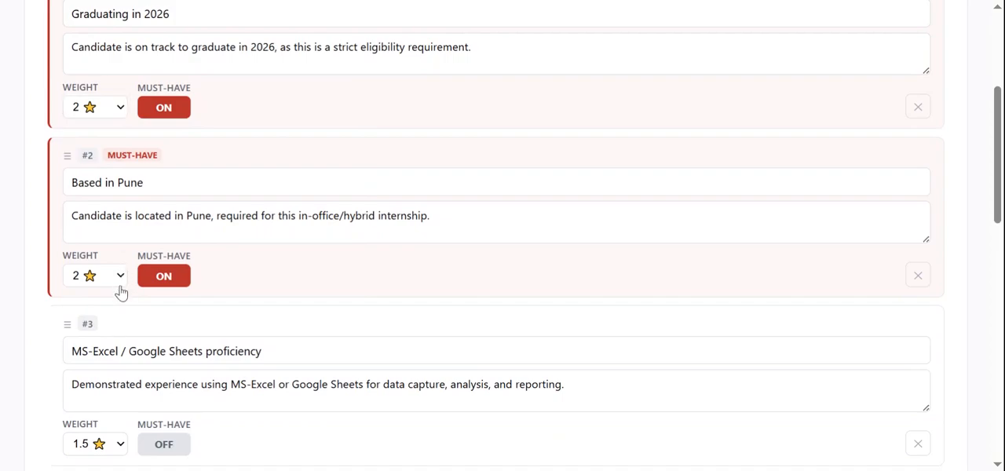
pyautogui.click(110, 343)
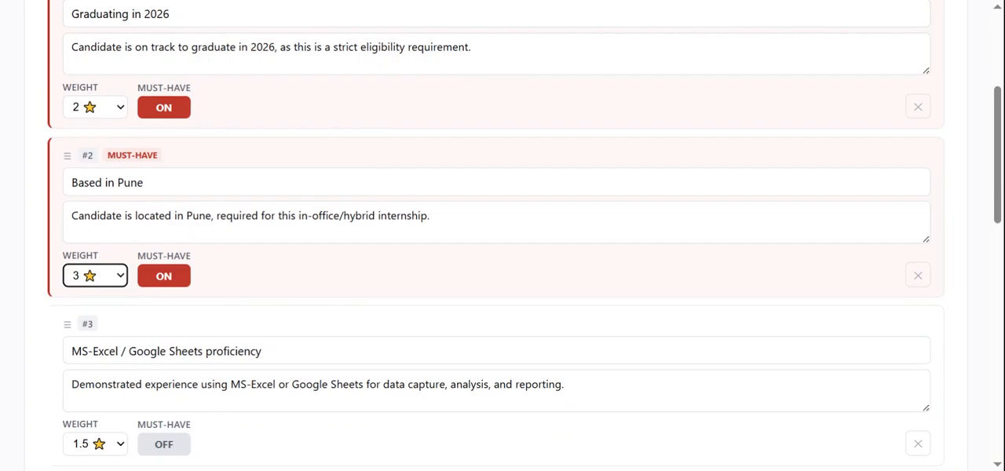
pyautogui.click(350, 292)
# Make the "MS-Excel / Google Sheets proficiency" criterion a must-have.
pyautogui.scroll(-1, 353, 294)
pyautogui.scroll(-3, 352, 293)
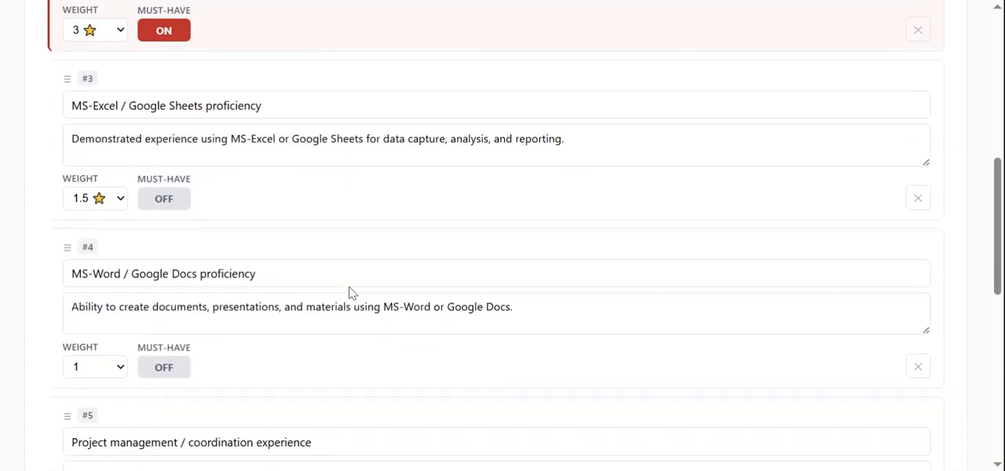
pyautogui.scroll(1, 350, 292)
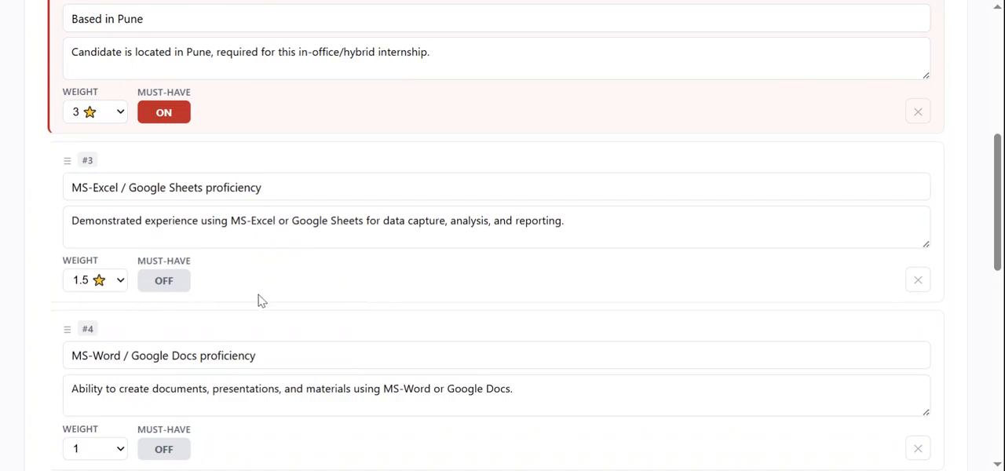
pyautogui.scroll(-2, 121, 307)
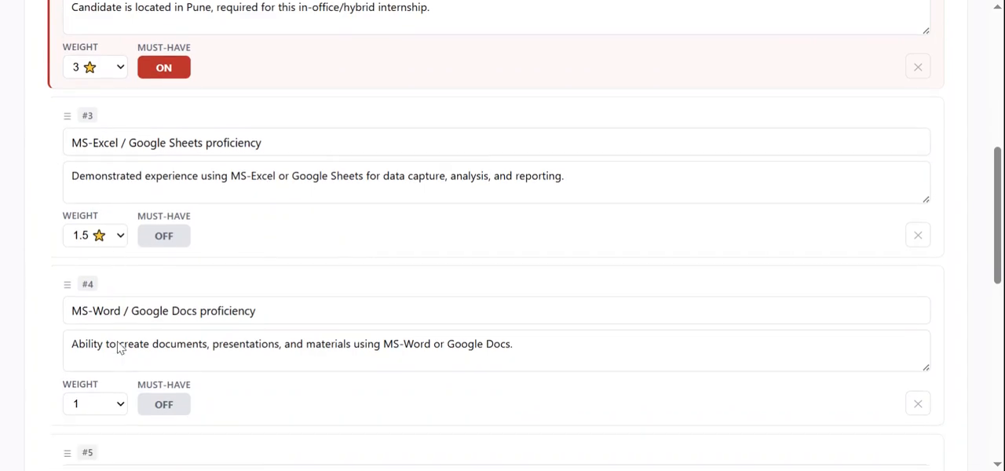
pyautogui.scroll(-1, 120, 347)
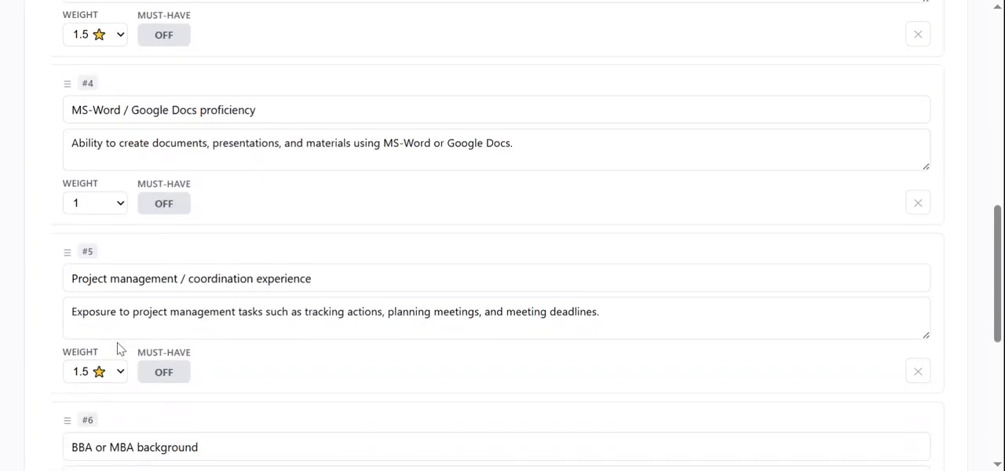
pyautogui.scroll(-1, 119, 349)
pyautogui.scroll(-1, 503, 236)
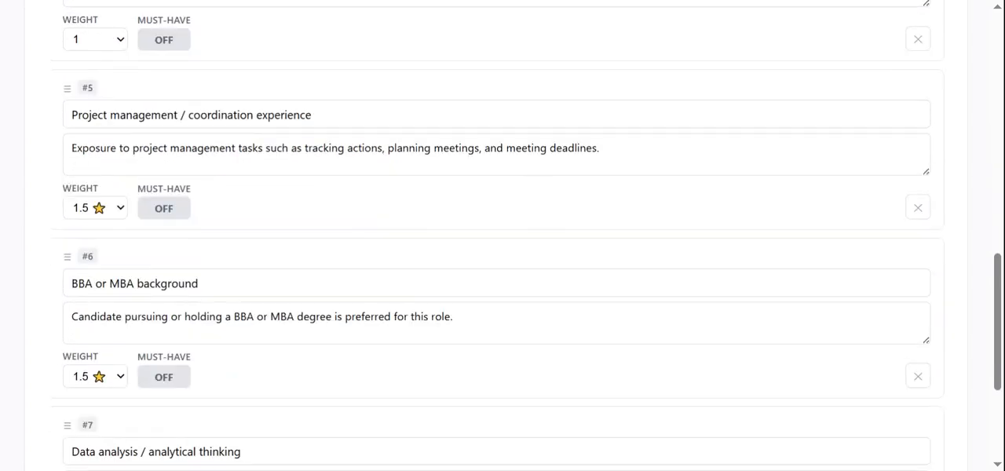
pyautogui.scroll(5, 159, 338)
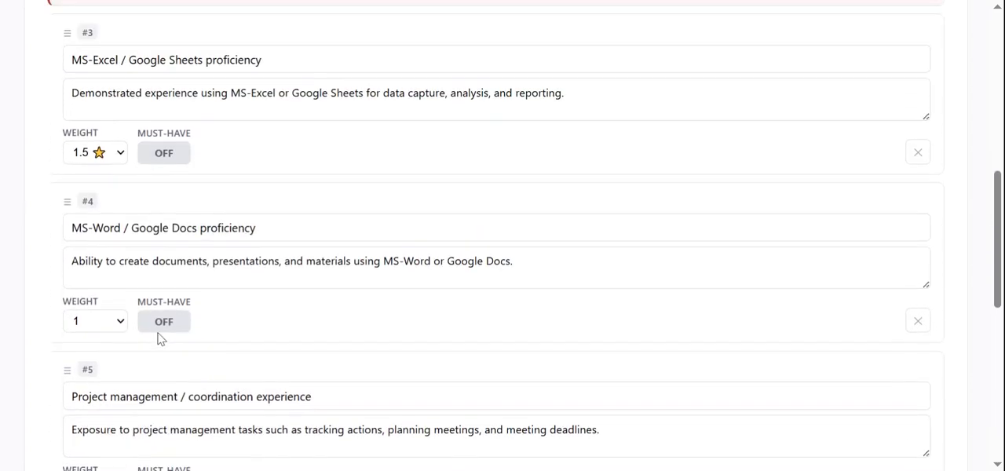
pyautogui.scroll(1, 146, 316)
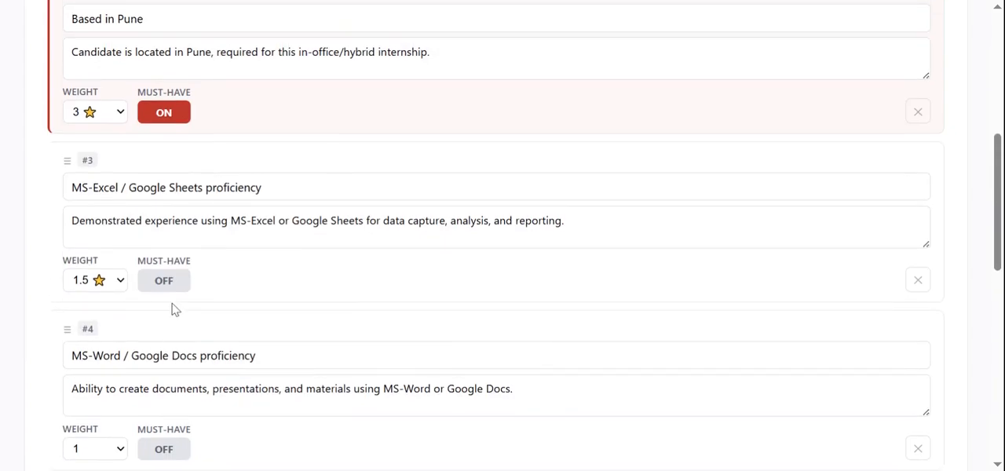
pyautogui.click(168, 286)
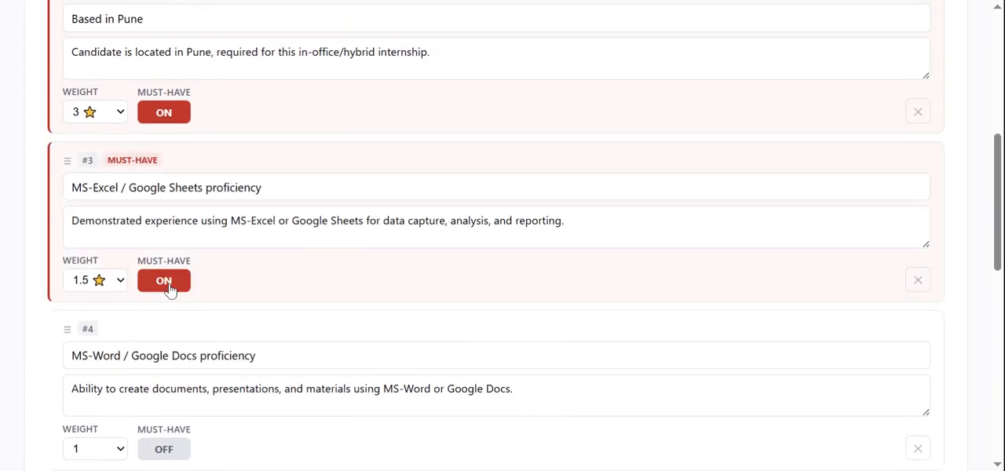
# Check the complete list of scoring criteria with their weights and must-have settings.
pyautogui.scroll(-8, 271, 314)
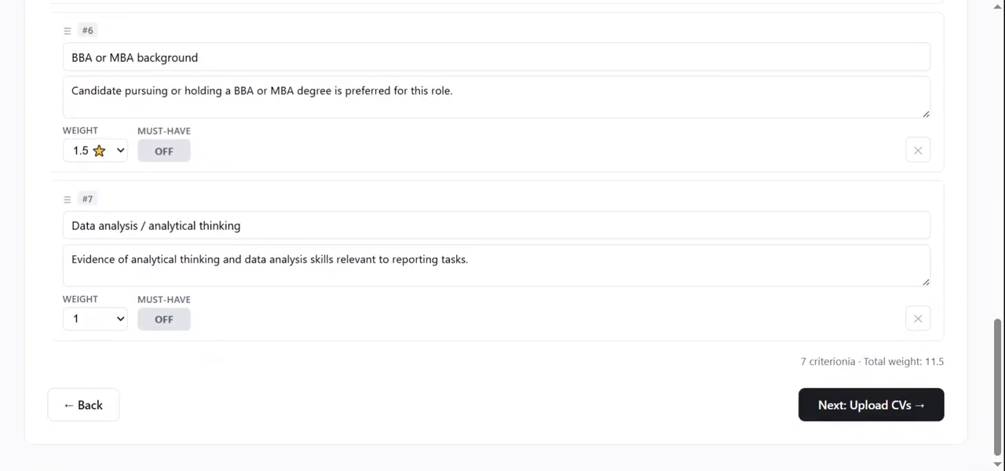
pyautogui.scroll(15, 375, 308)
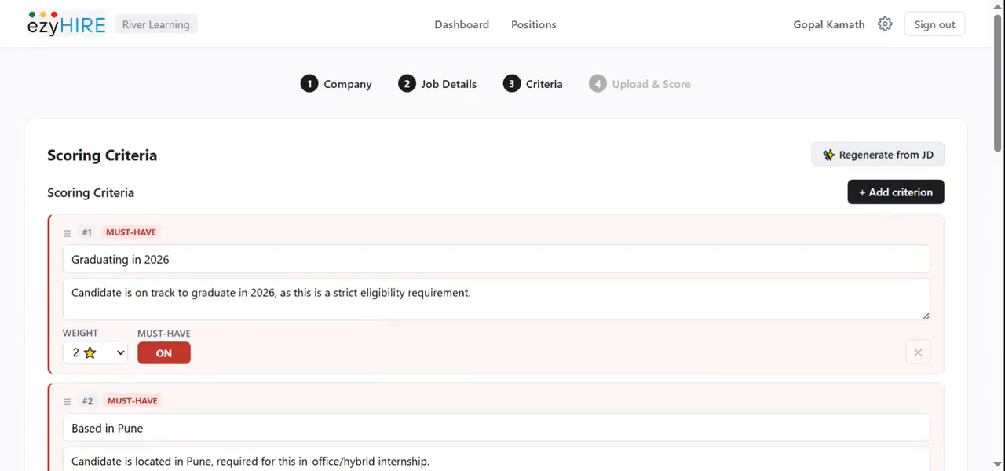
pyautogui.scroll(-9, 848, 230)
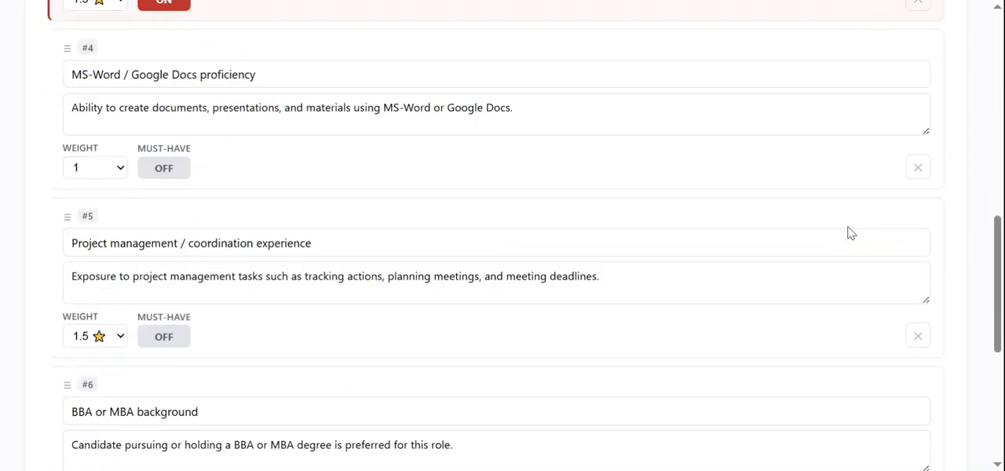
pyautogui.scroll(-5, 848, 230)
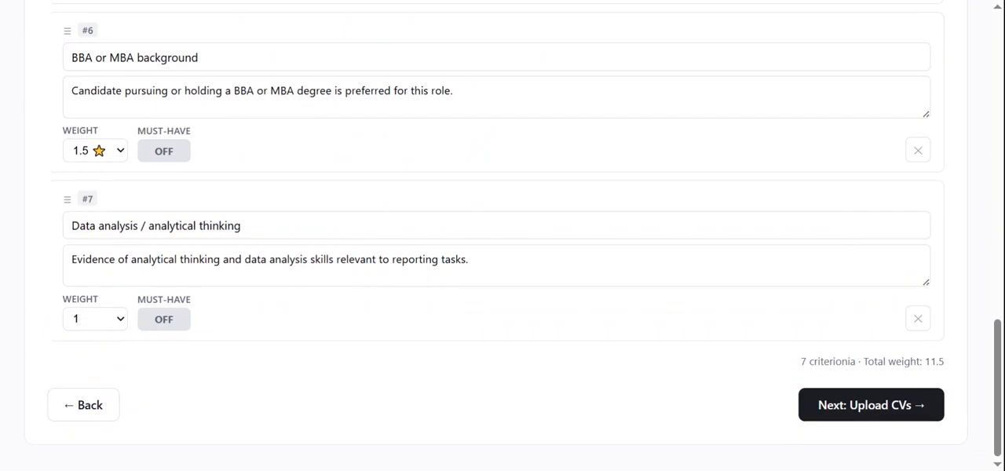
# Upload the four candidate CV PDFs for the position and score them against the criteria.
pyautogui.click(867, 407)
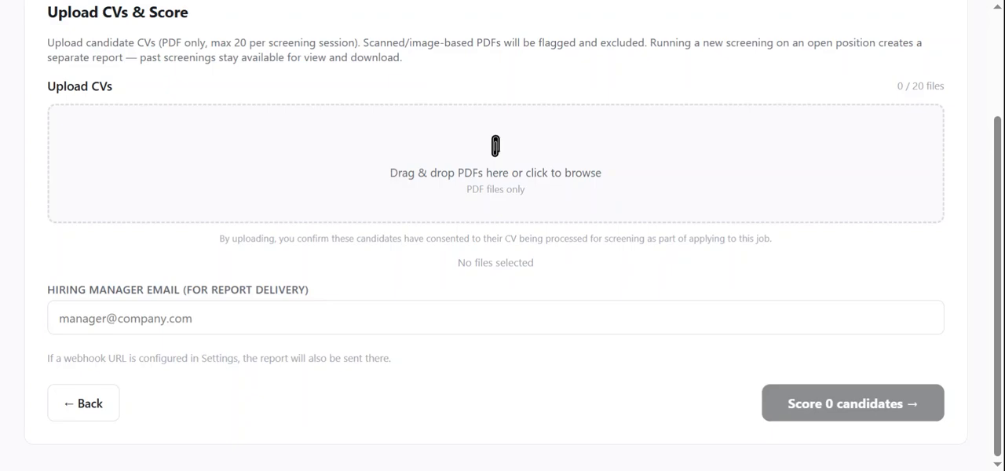
pyautogui.moveTo(495, 228); pyautogui.dragTo(495, 163)
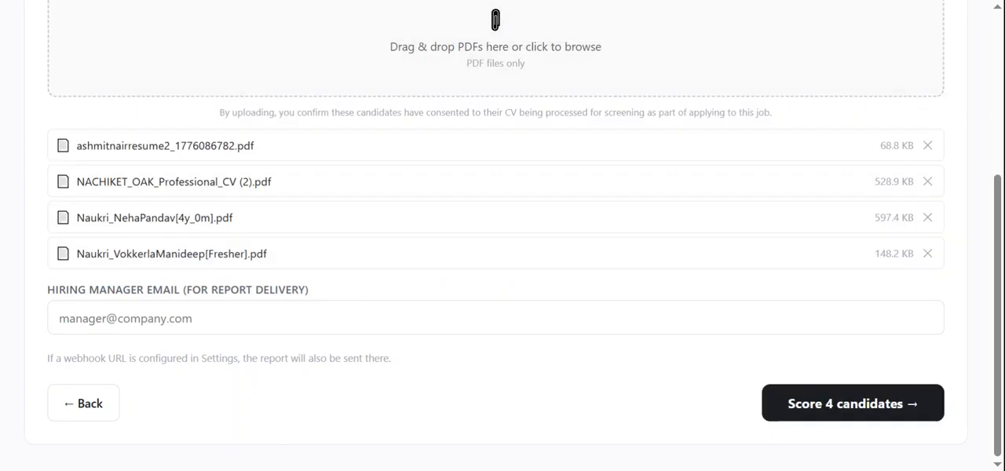
pyautogui.scroll(3, 410, 217)
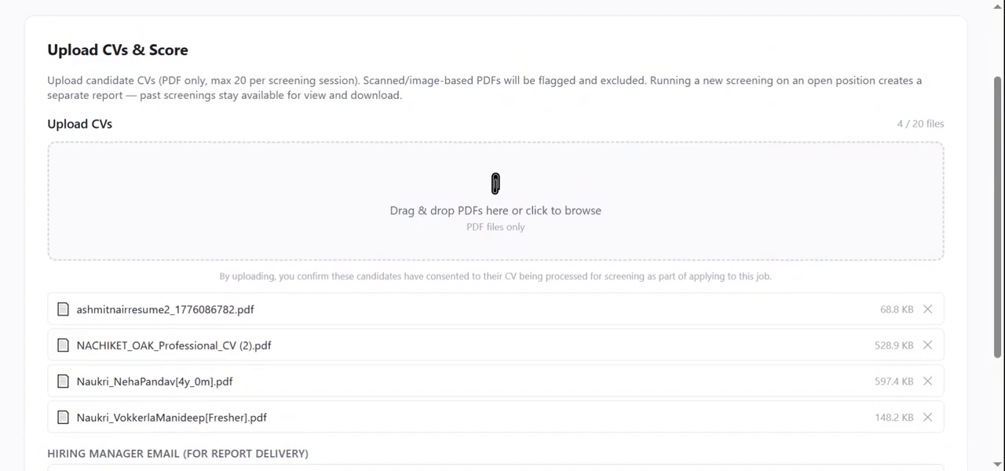
pyautogui.scroll(-1, 421, 225)
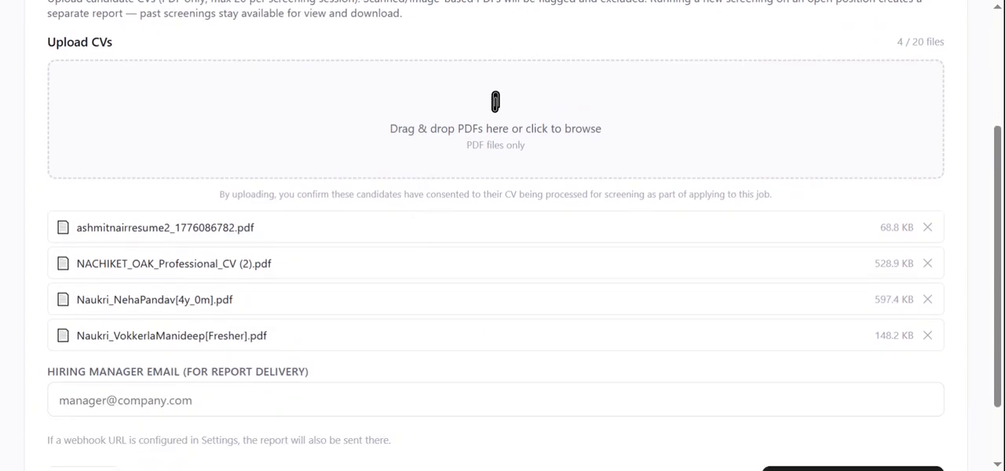
pyautogui.scroll(-1, 422, 224)
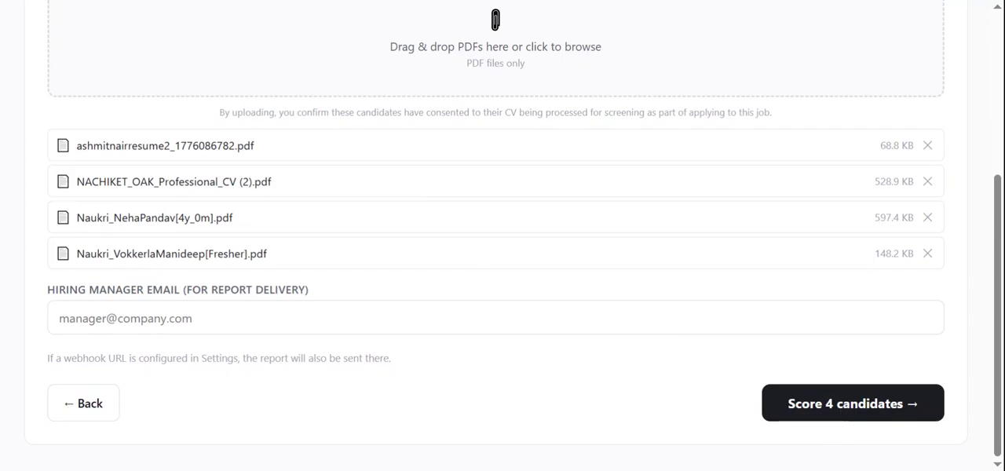
pyautogui.click(837, 415)
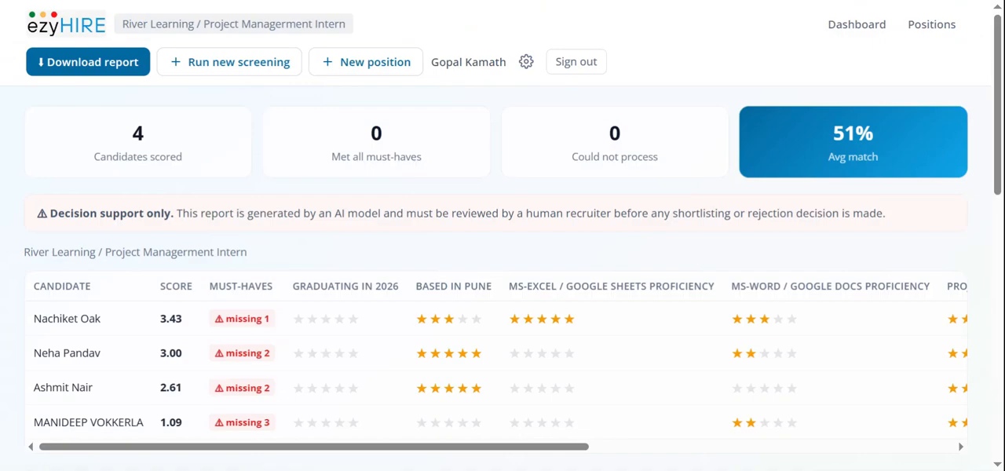
# Examine the screening report's candidate comparison table by criterion and the ranked candidate summaries below it.
pyautogui.scroll(-1, 314, 258)
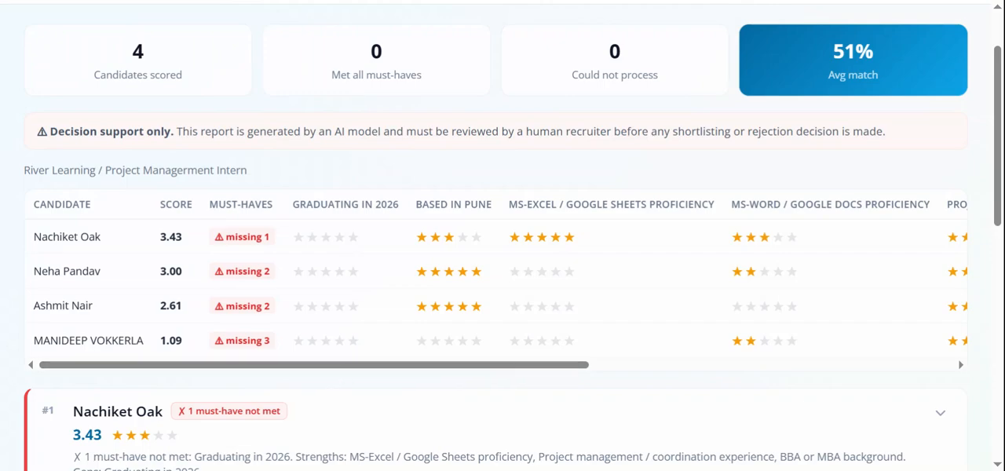
pyautogui.moveTo(293, 204); pyautogui.dragTo(925, 204)
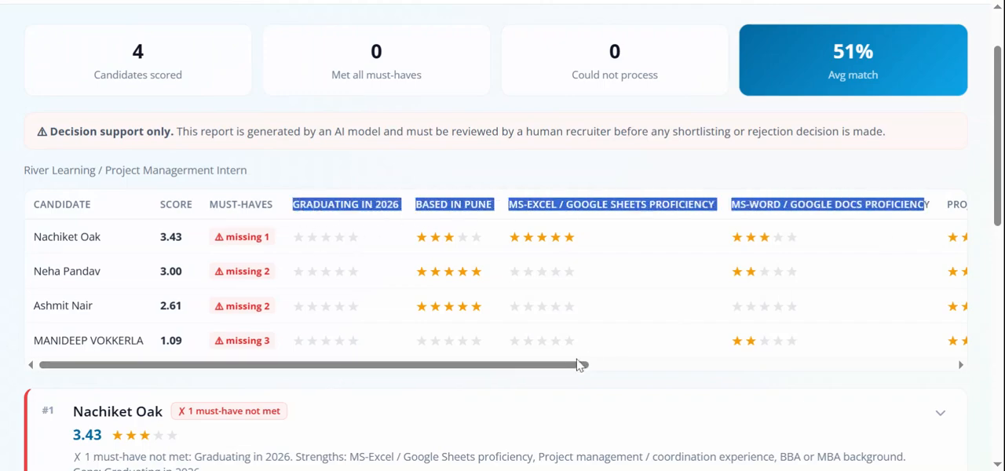
pyautogui.moveTo(556, 371); pyautogui.dragTo(412, 402)
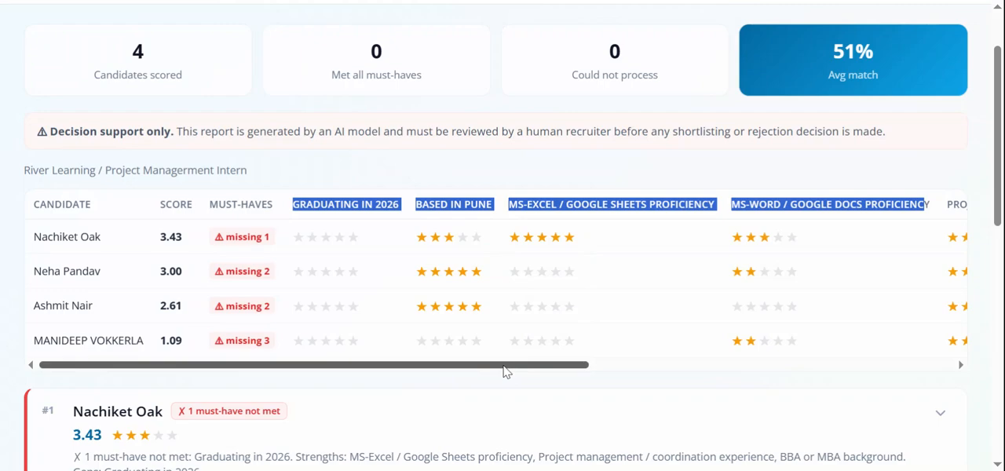
pyautogui.moveTo(506, 371); pyautogui.dragTo(462, 388)
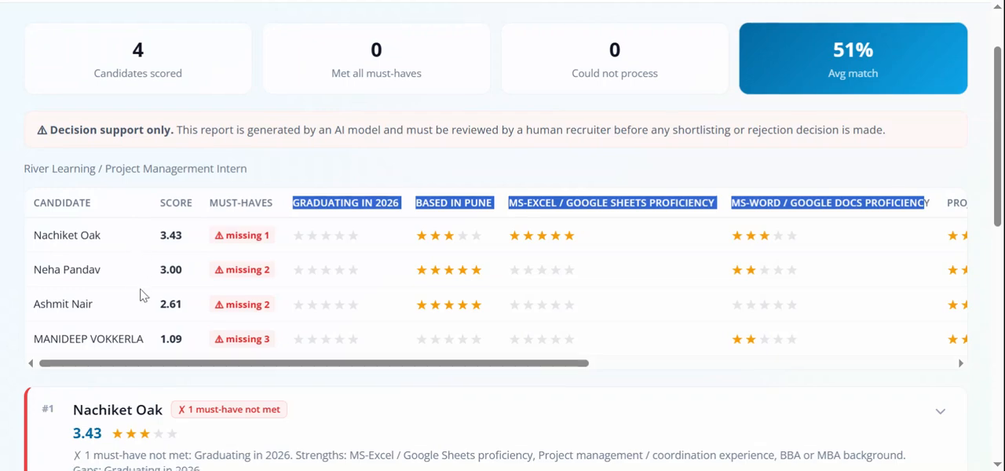
pyautogui.scroll(-1, 142, 291)
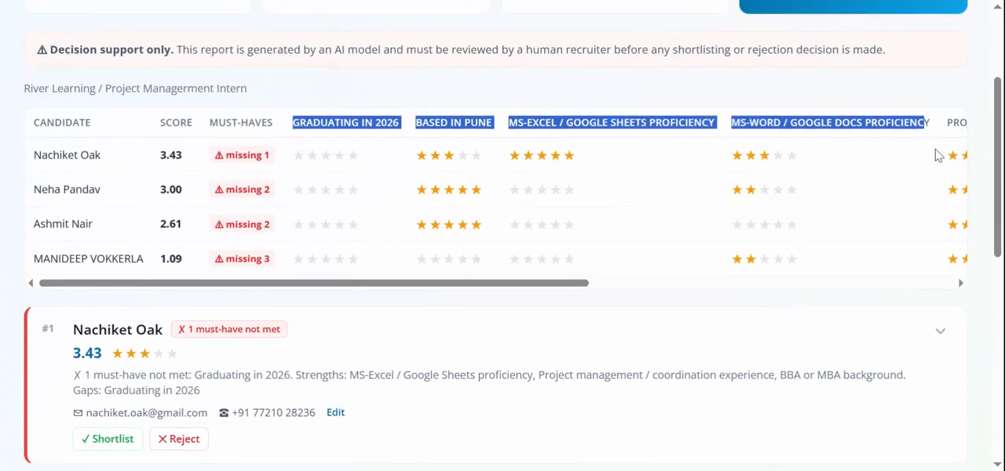
pyautogui.scroll(-1, 919, 169)
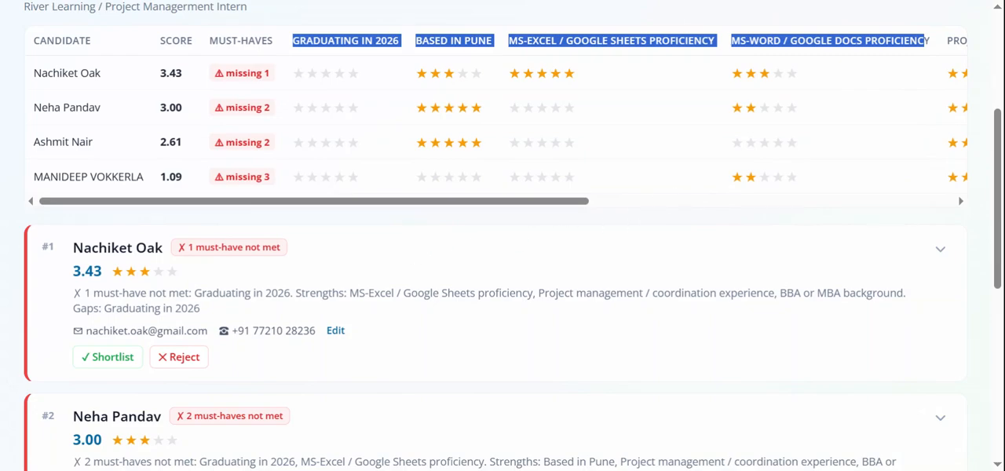
pyautogui.scroll(-1, 306, 316)
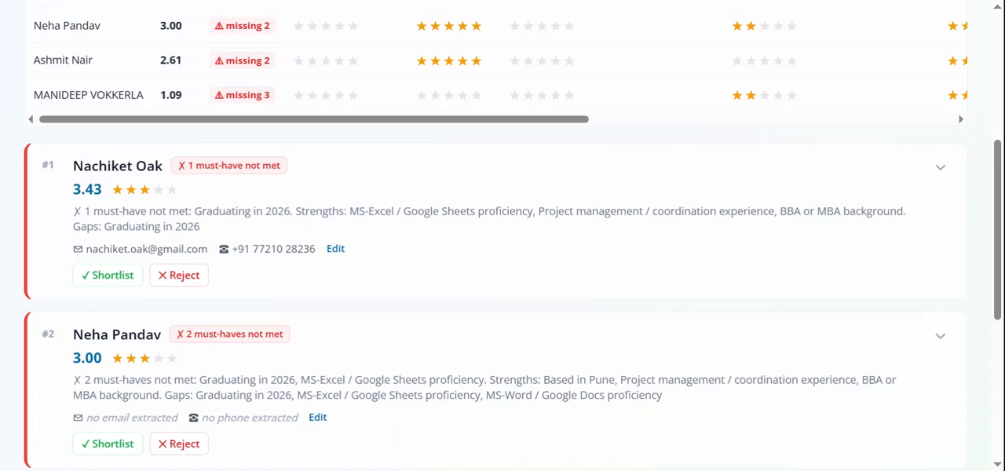
pyautogui.scroll(-2, 275, 249)
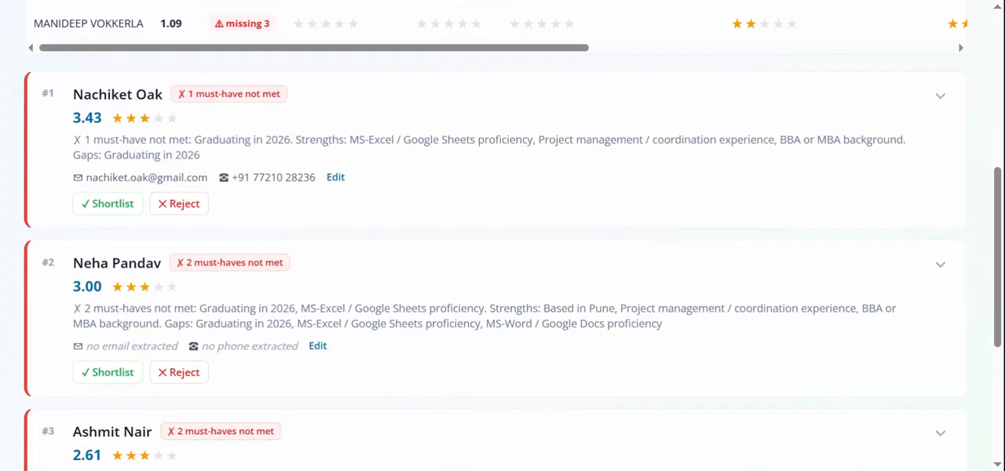
pyautogui.scroll(2, 275, 248)
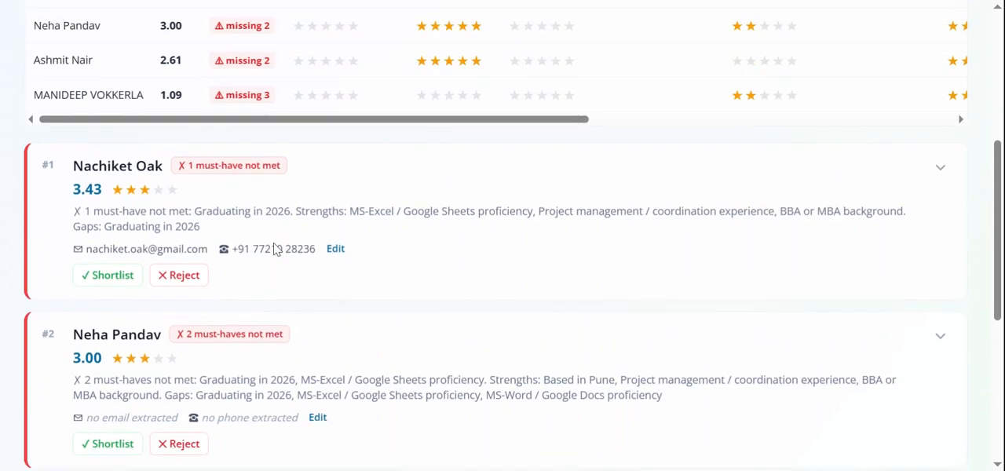
pyautogui.scroll(1, 380, 250)
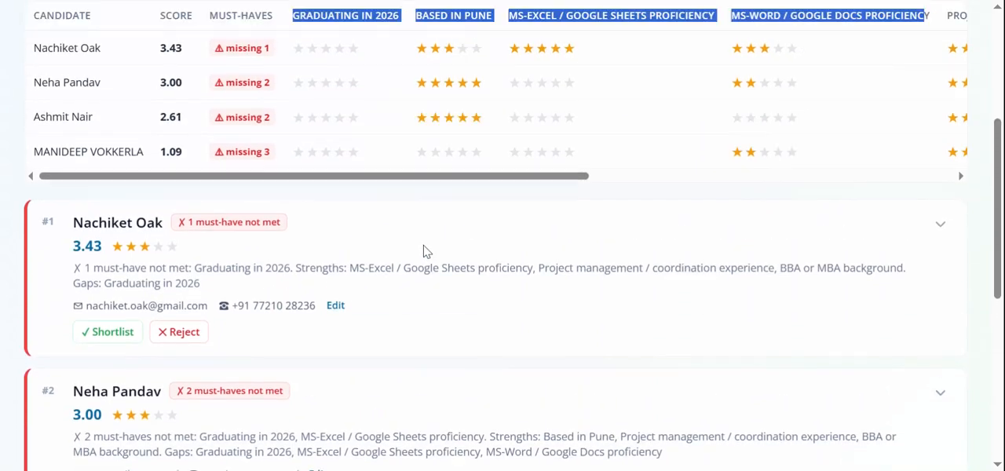
# Expand the top-ranked candidate's details and review the listed strengths and gaps.
pyautogui.click(942, 254)
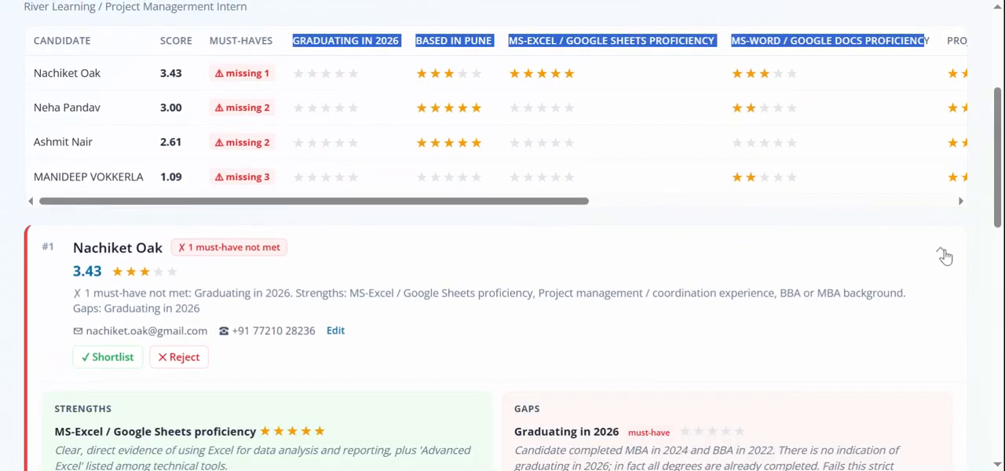
pyautogui.scroll(-3, 496, 340)
pyautogui.scroll(-1, 496, 340)
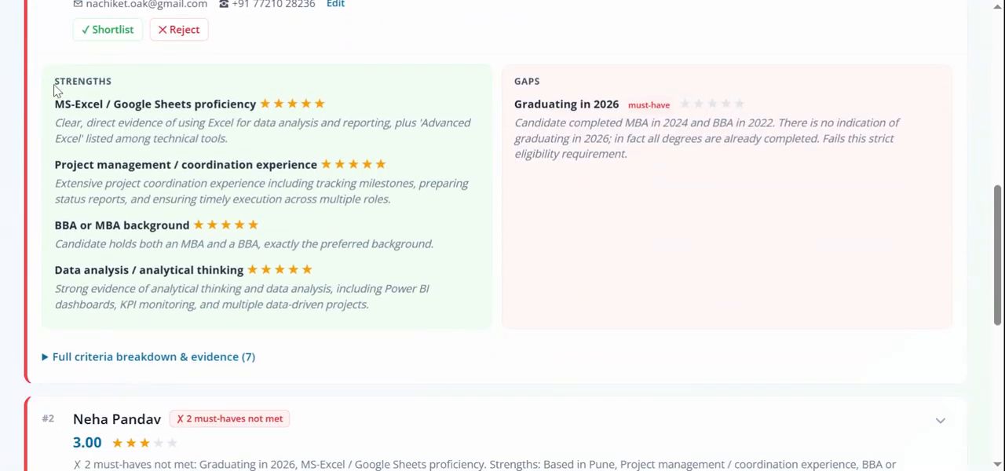
pyautogui.moveTo(55, 90); pyautogui.dragTo(401, 314)
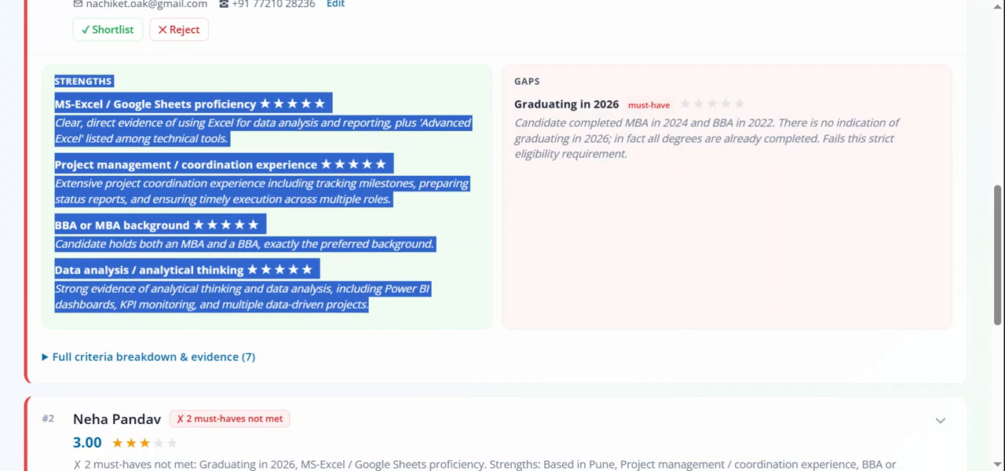
pyautogui.moveTo(514, 81); pyautogui.dragTo(668, 168)
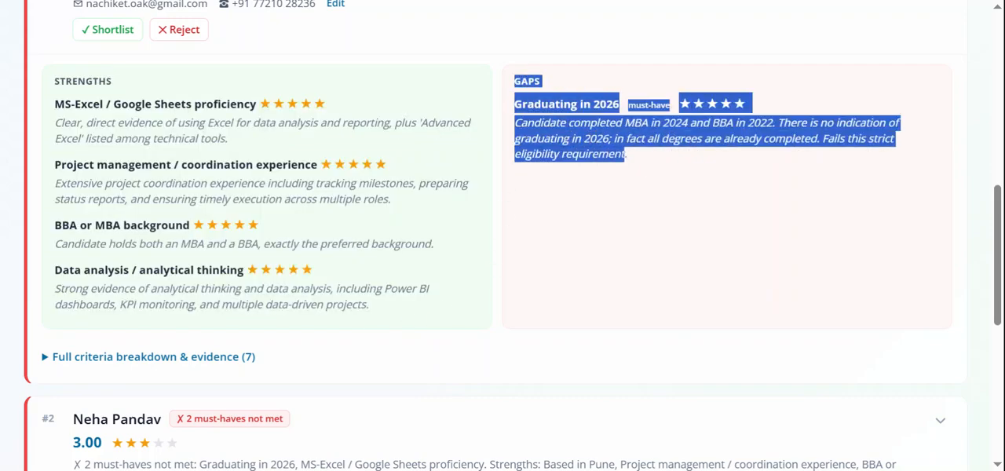
pyautogui.click(650, 210)
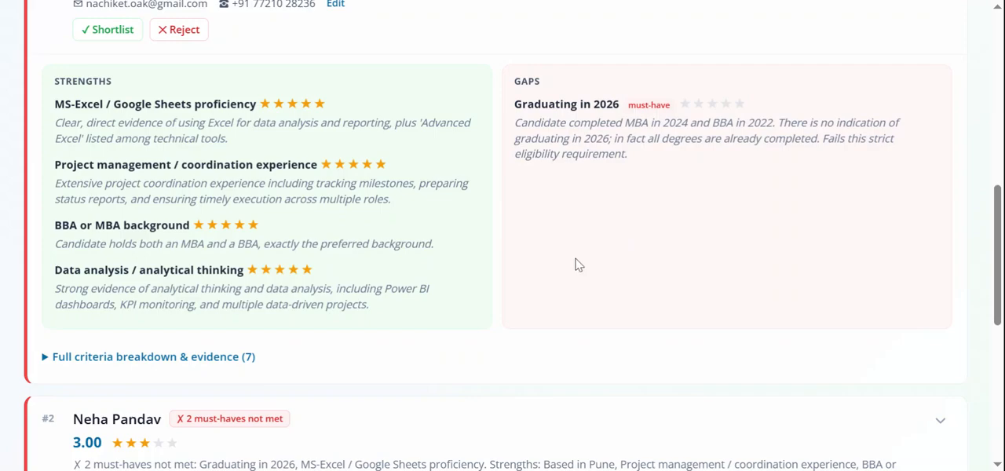
# Open the top-ranked candidate's full criteria breakdown and read the evidence for each criterion.
pyautogui.scroll(-2, 576, 264)
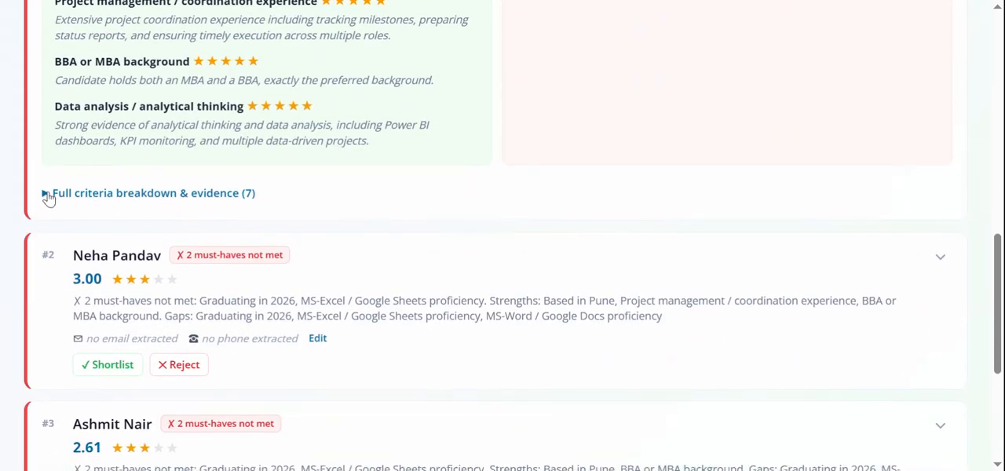
pyautogui.click(45, 195)
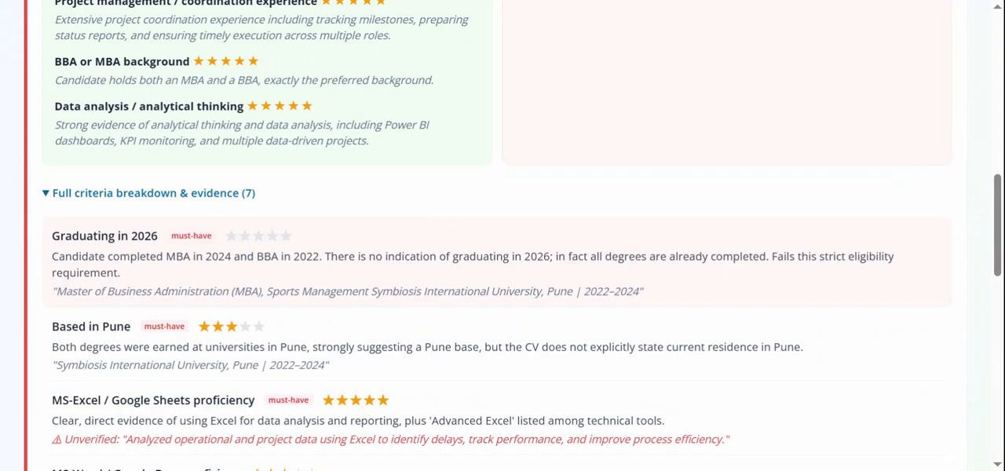
pyautogui.scroll(-2, 79, 207)
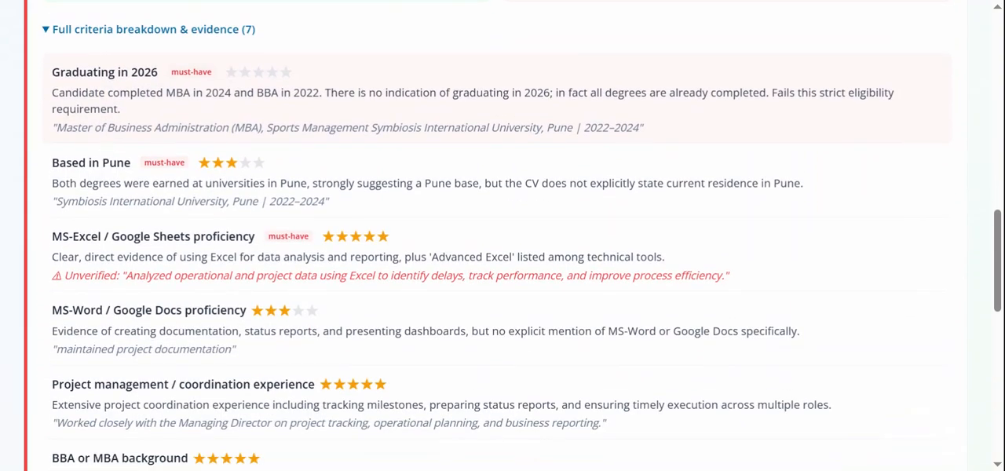
pyautogui.scroll(1, 502, 236)
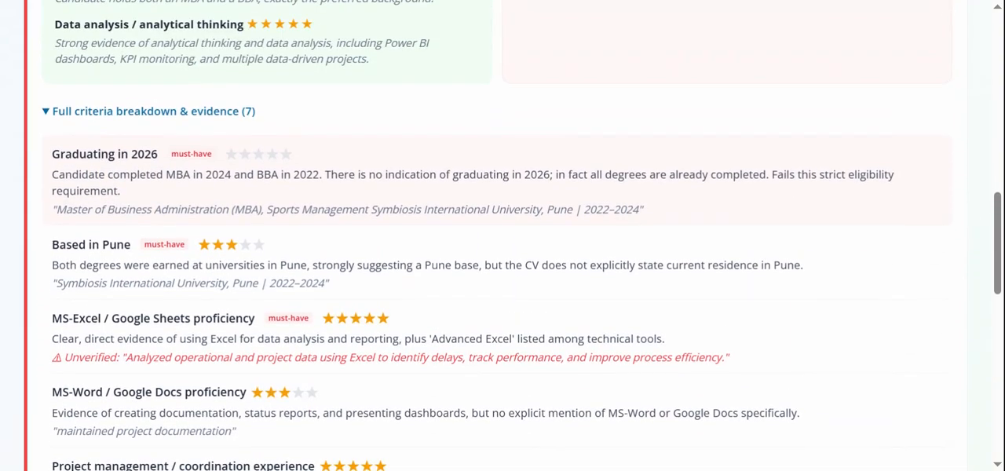
pyautogui.scroll(-2, 503, 236)
pyautogui.scroll(-3, 502, 235)
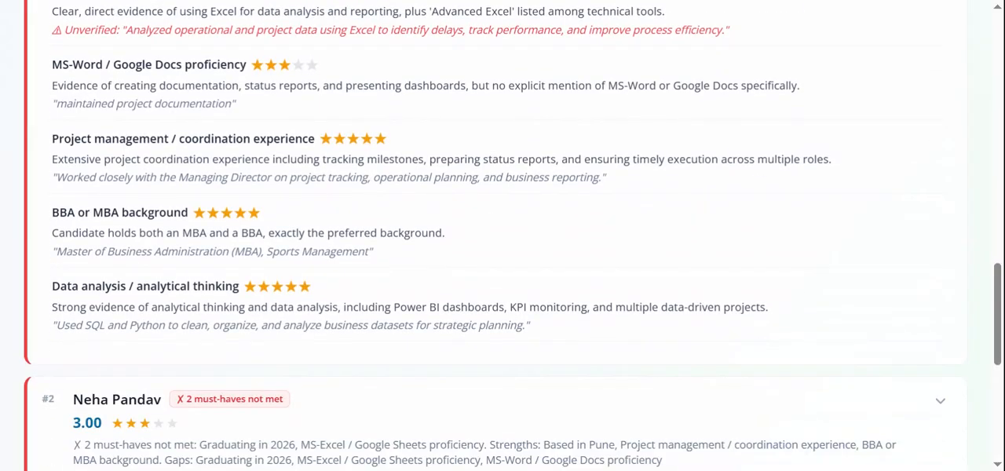
# Check the top-ranked candidate's extracted contact details and mark this candidate as shortlisted.
pyautogui.scroll(8, 126, 346)
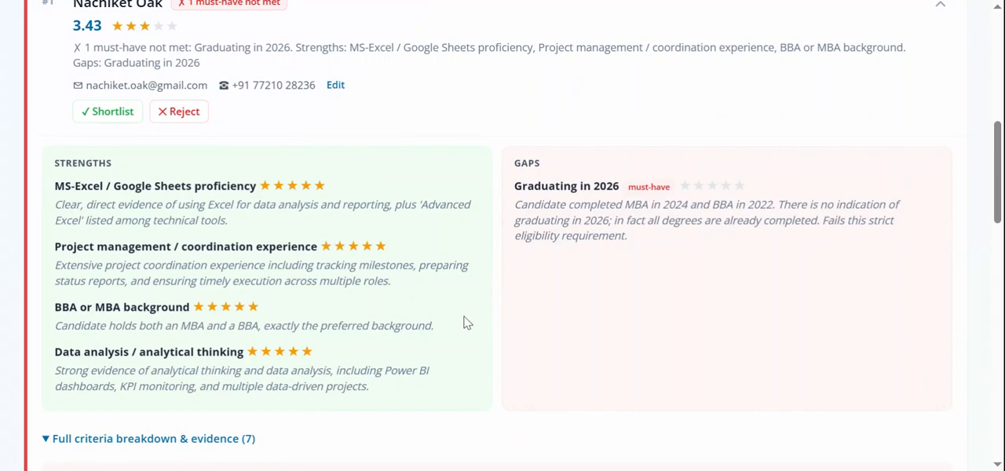
pyautogui.scroll(1, 465, 321)
pyautogui.scroll(1, 464, 326)
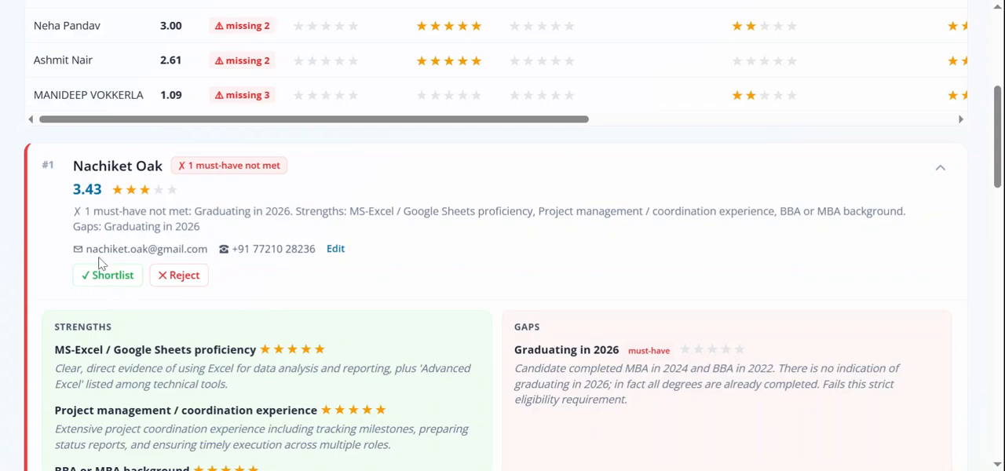
pyautogui.moveTo(83, 249); pyautogui.dragTo(317, 249)
pyautogui.click(424, 253)
pyautogui.click(114, 276)
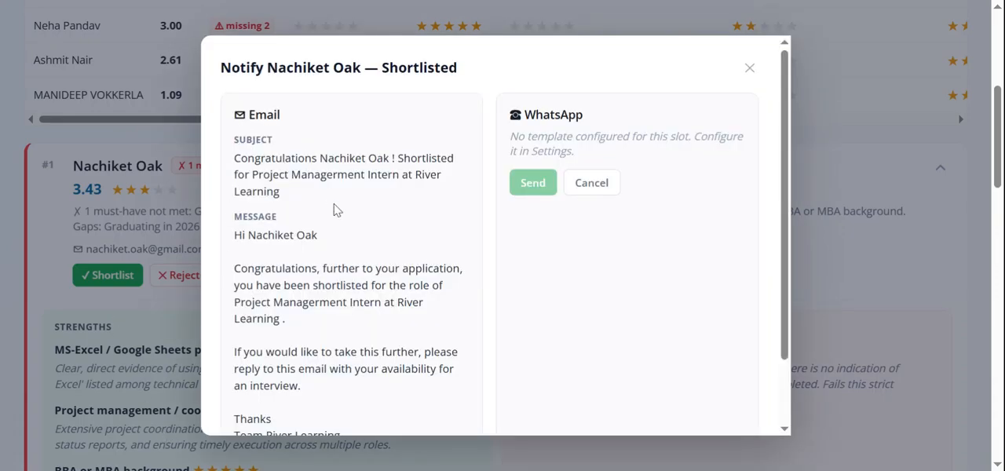
# Read the drafted shortlist notification for the candidate, covering the email subject, message and WhatsApp section.
pyautogui.scroll(-1, 333, 210)
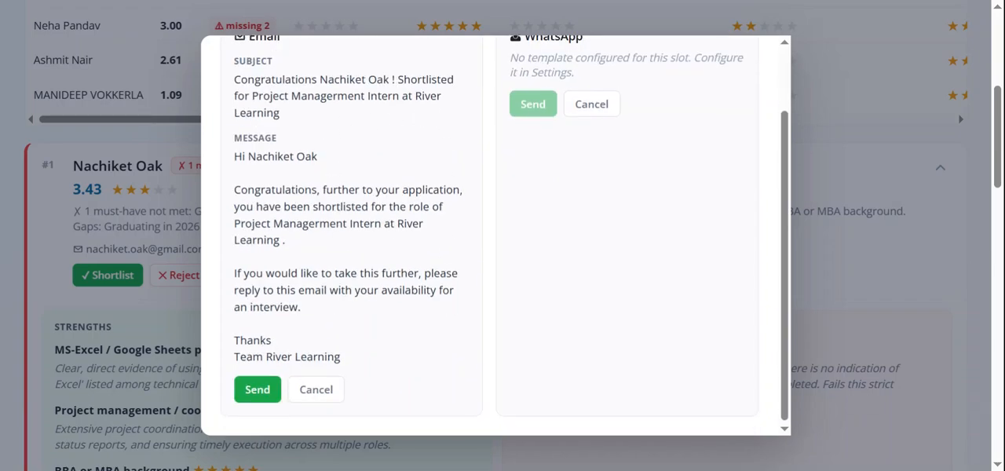
pyautogui.scroll(-1, 338, 267)
pyautogui.scroll(1, 338, 267)
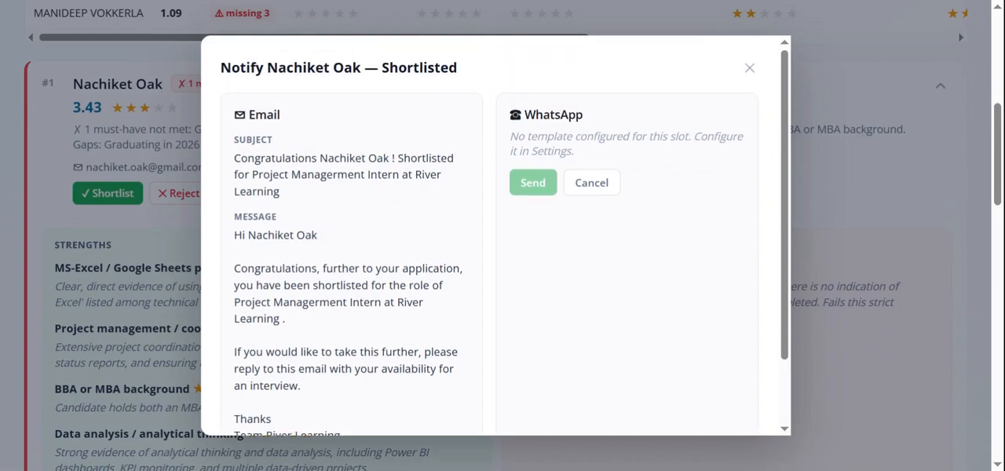
pyautogui.scroll(-1, 365, 318)
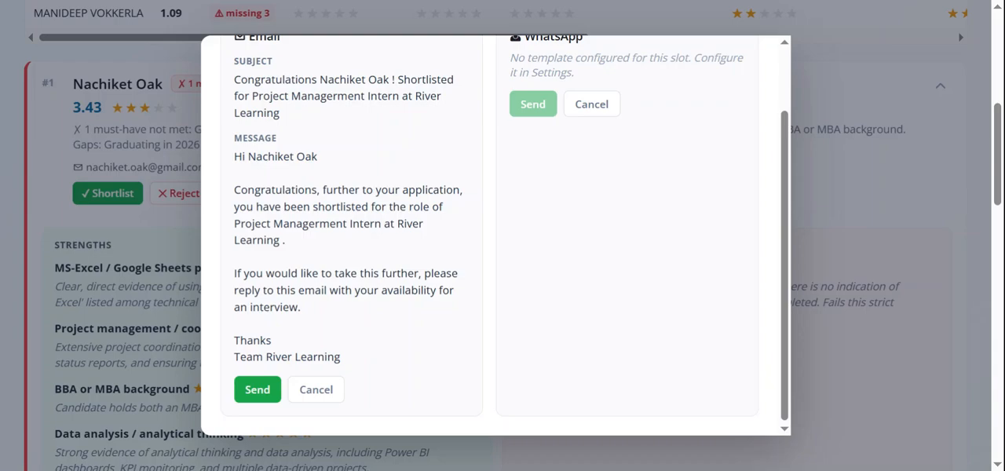
pyautogui.scroll(1, 352, 349)
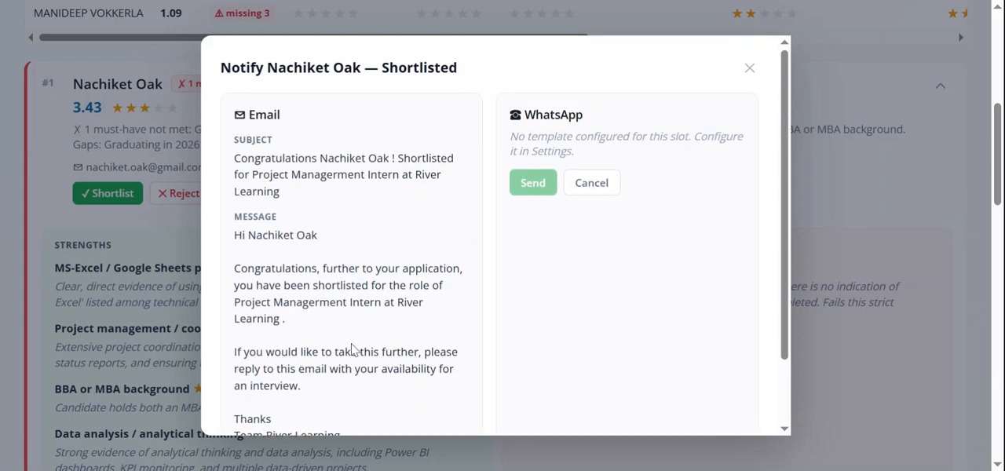